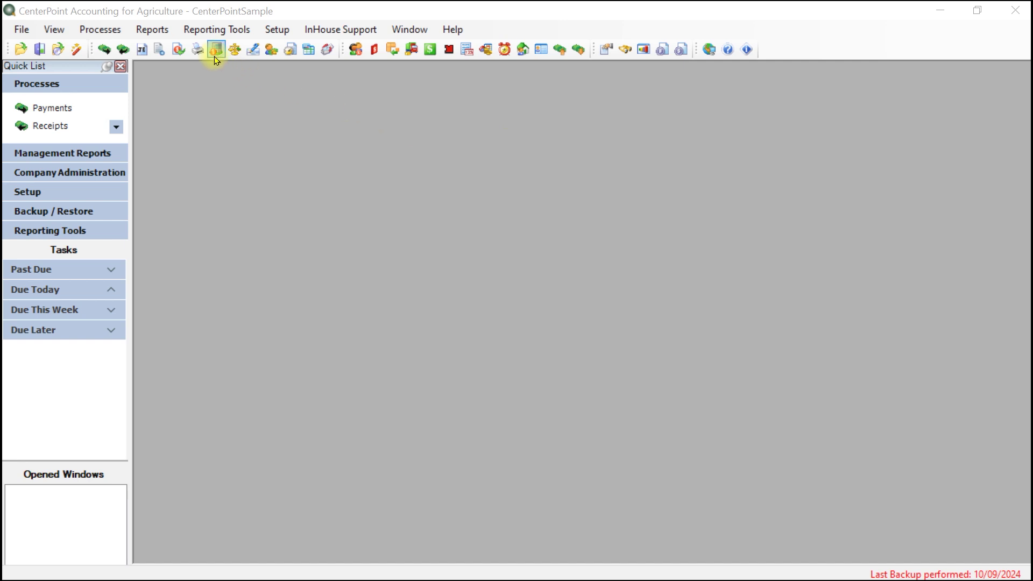
Step: Open the existing CenterPoint Farms financial analysis for January to December 2024 with CenterPoint Farm and the CP Farm Budget included
{"action": "left_click", "coordinate": [220, 29]}
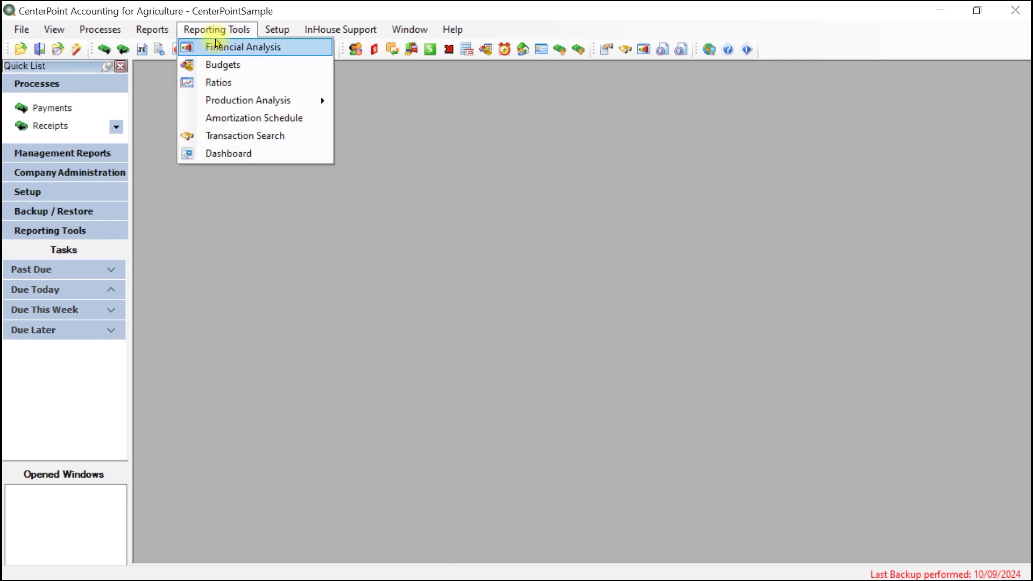
{"action": "left_click", "coordinate": [220, 47]}
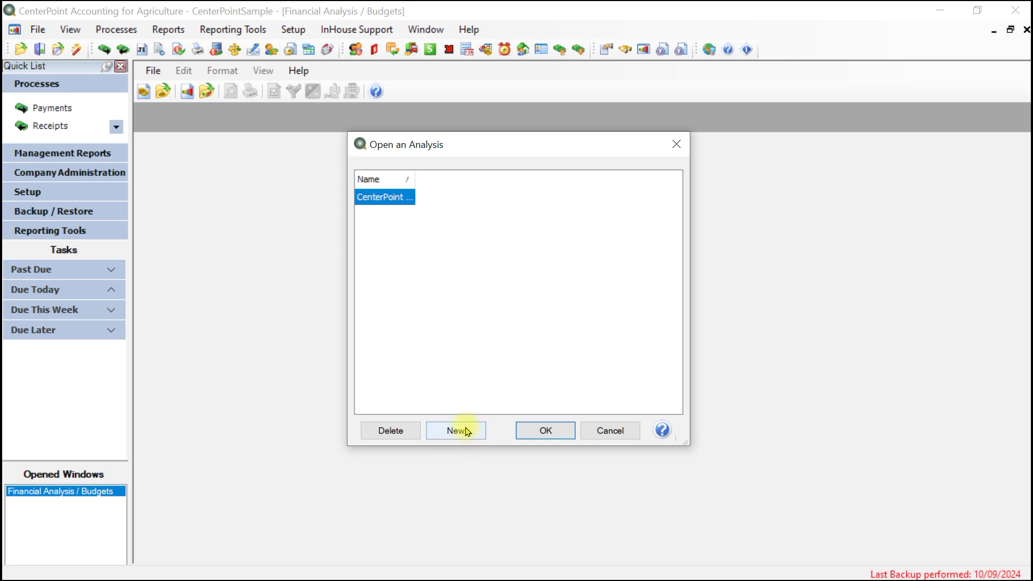
{"action": "left_click", "coordinate": [538, 431]}
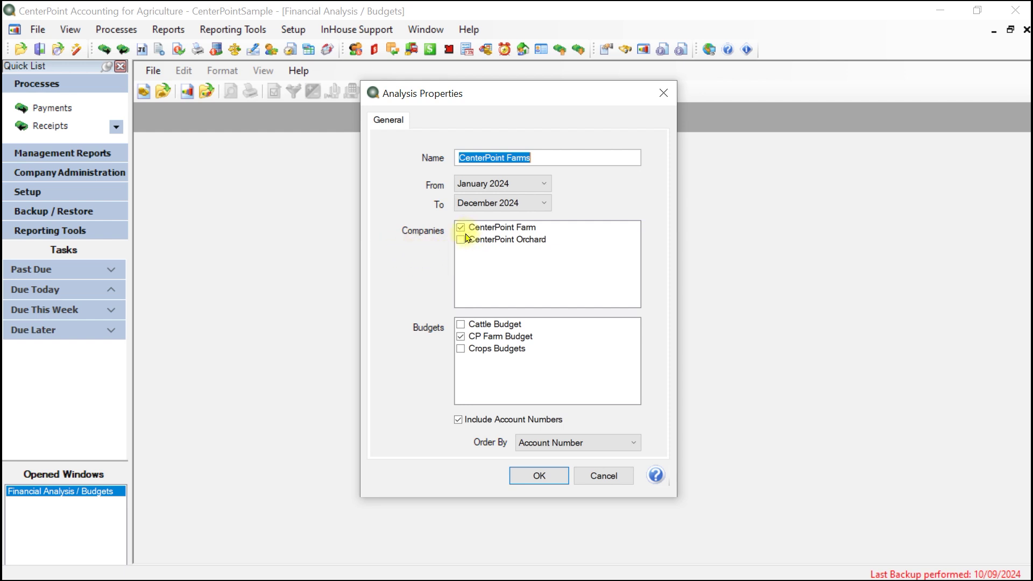
{"action": "left_click", "coordinate": [459, 336]}
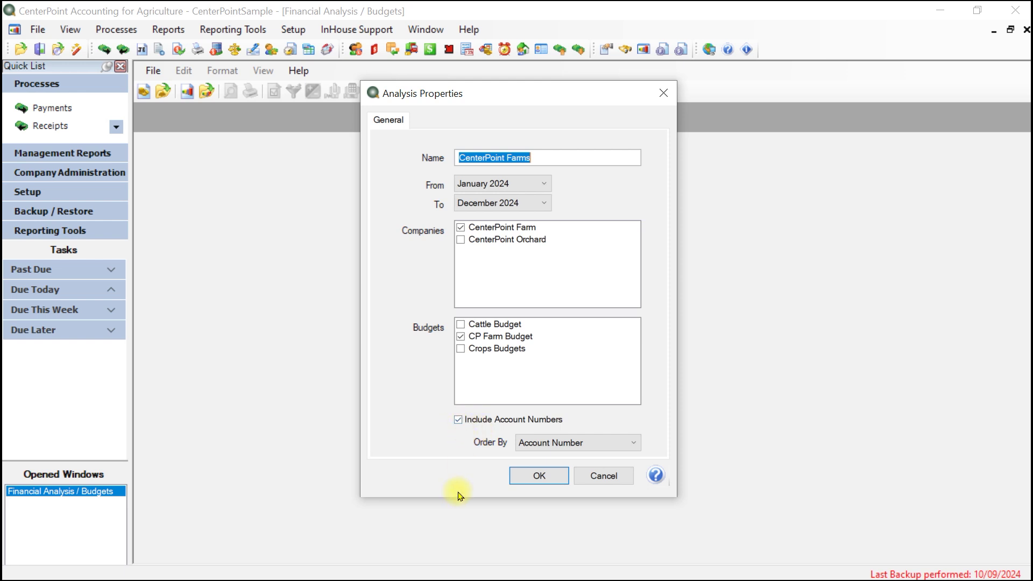
{"action": "left_click", "coordinate": [539, 476]}
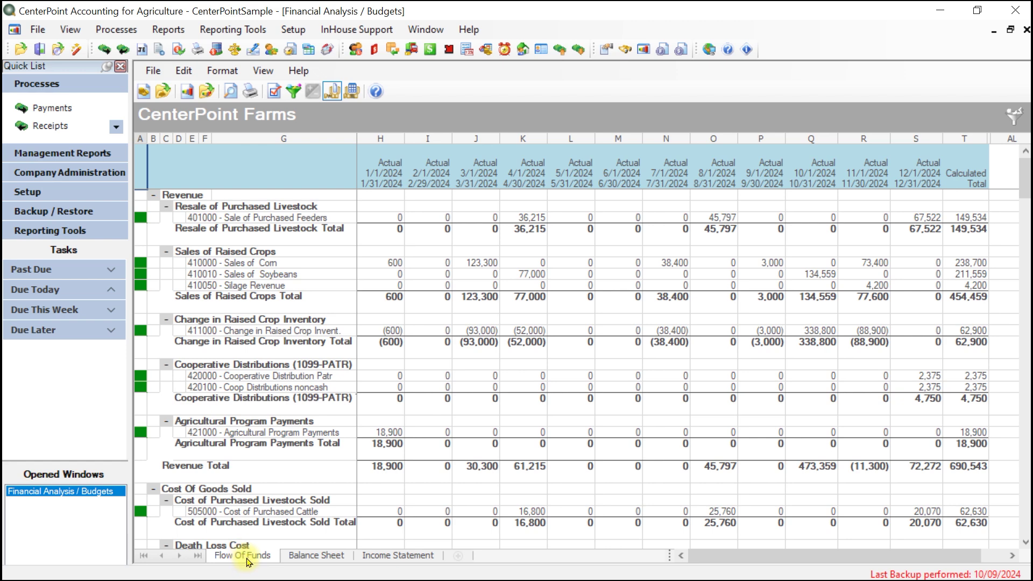
Step: View the Balance Sheet, switch to the Income Statement and set its detail level to Category
{"action": "left_click", "coordinate": [310, 561]}
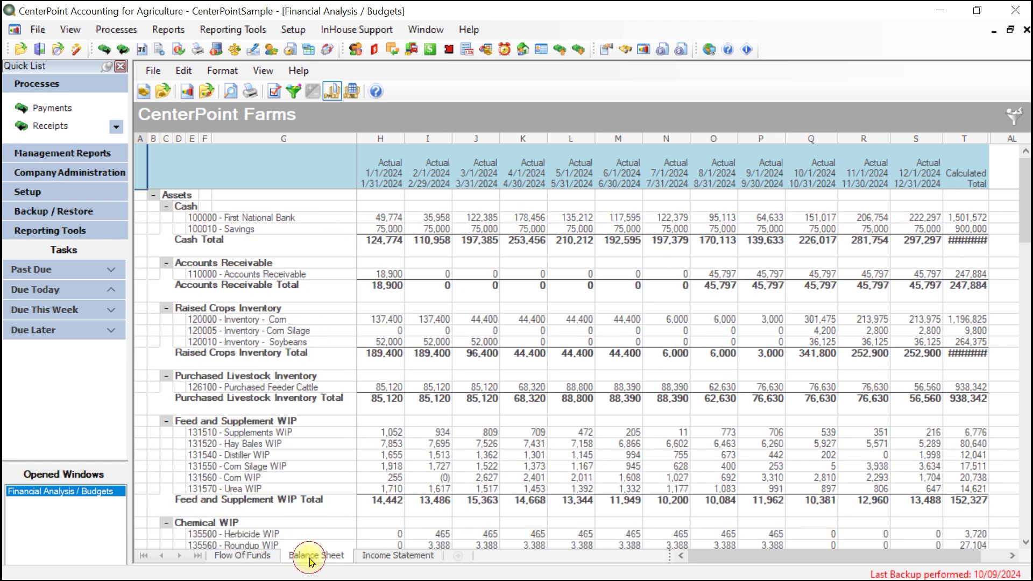
{"action": "left_click", "coordinate": [402, 560]}
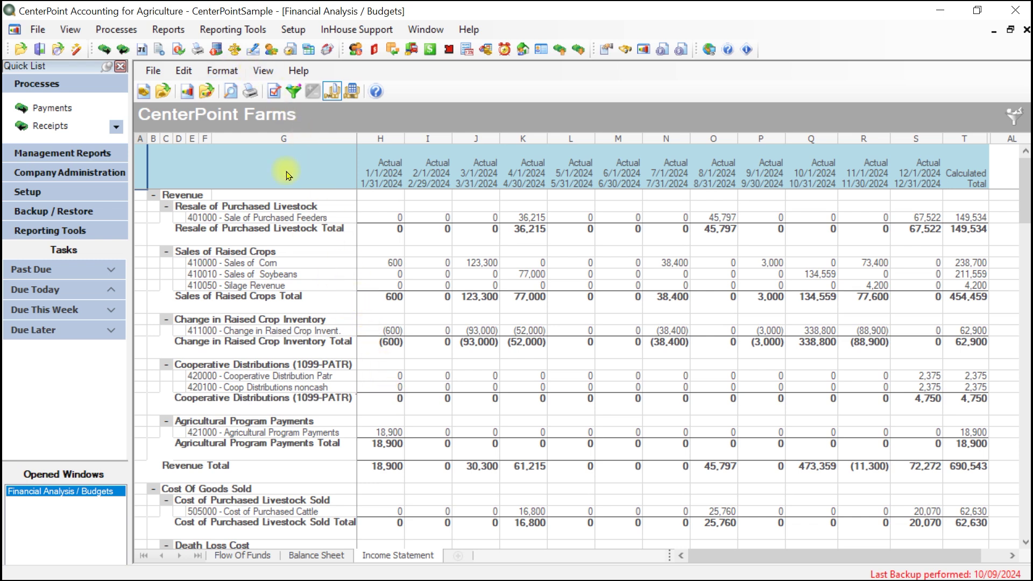
{"action": "left_click", "coordinate": [262, 70]}
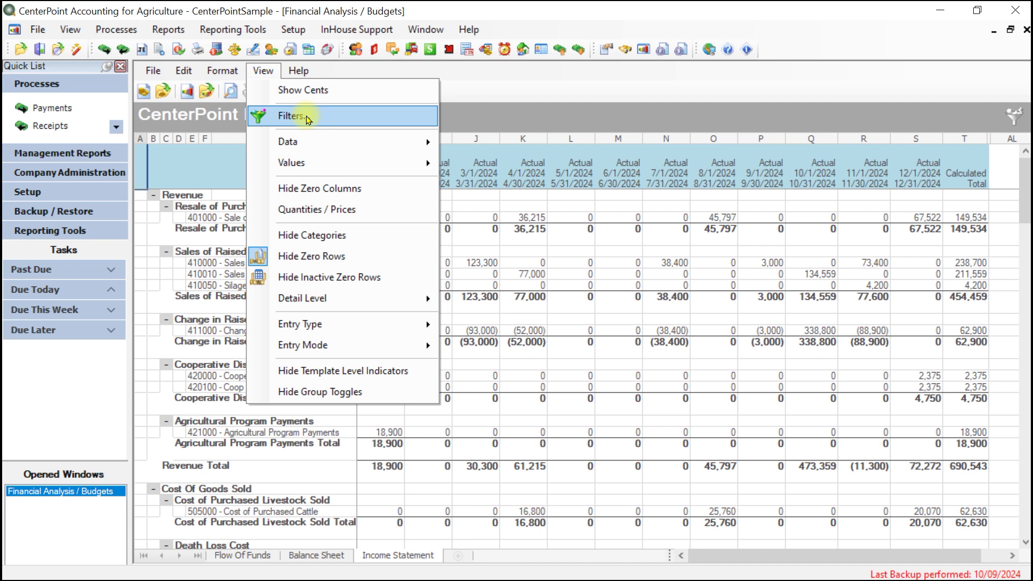
{"action": "mouse_move", "coordinate": [316, 138]}
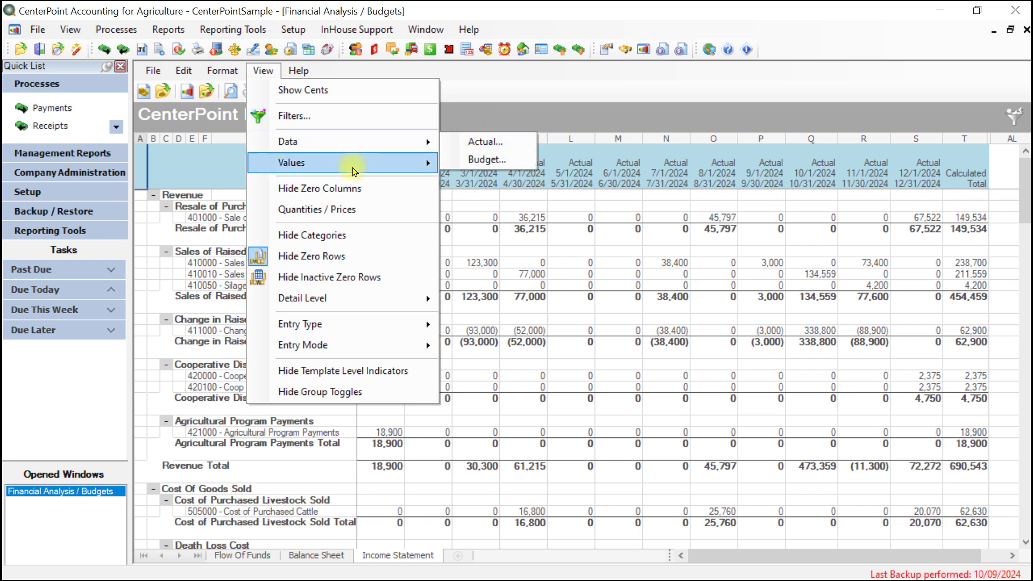
{"action": "mouse_move", "coordinate": [357, 165]}
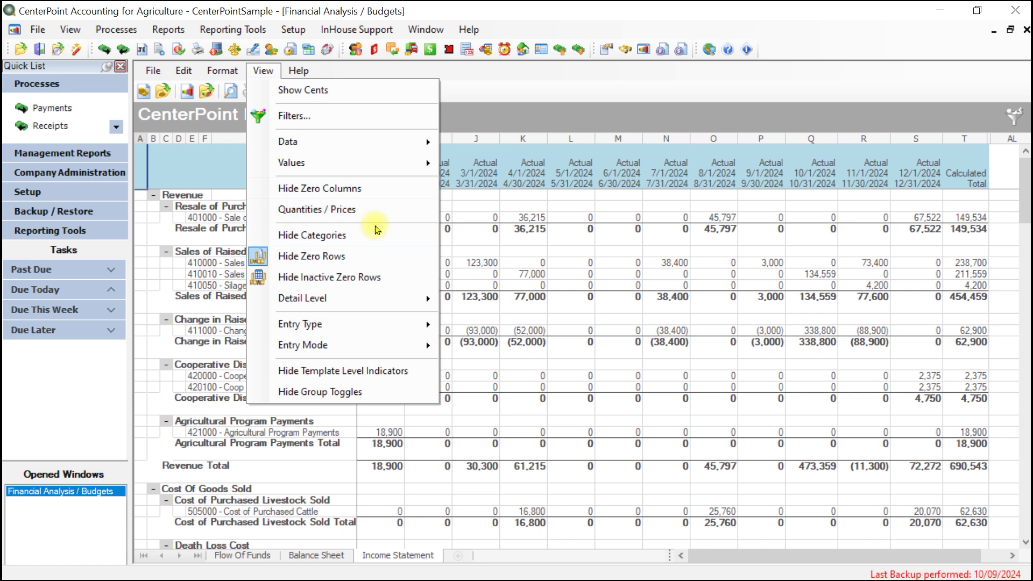
{"action": "mouse_move", "coordinate": [353, 298]}
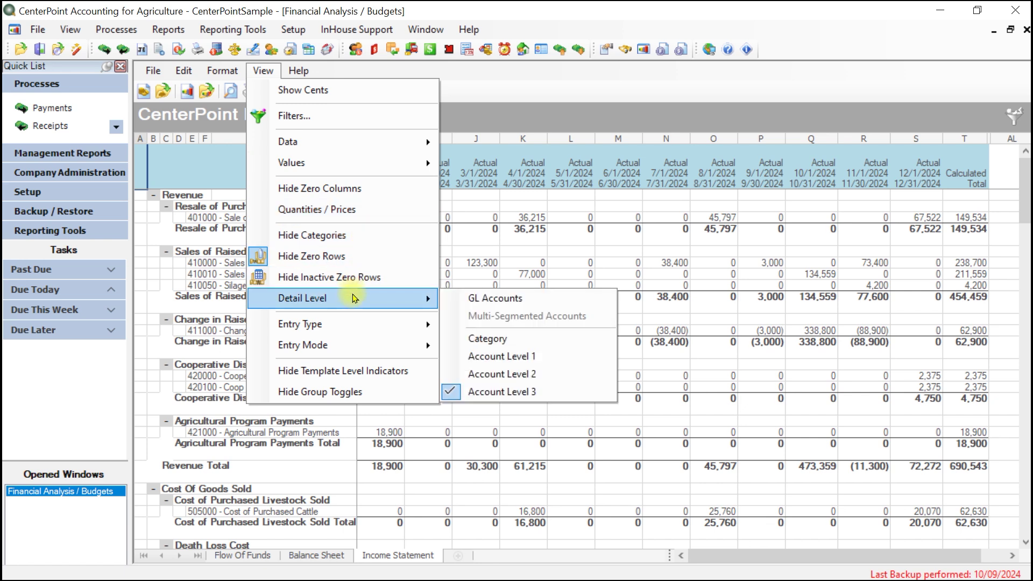
{"action": "left_click", "coordinate": [479, 339]}
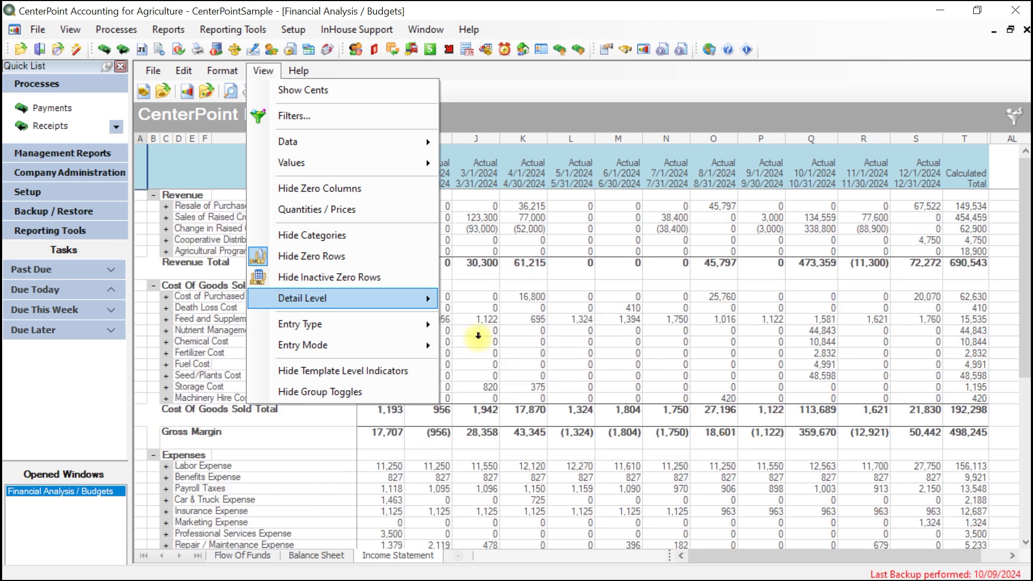
{"action": "left_click", "coordinate": [544, 90]}
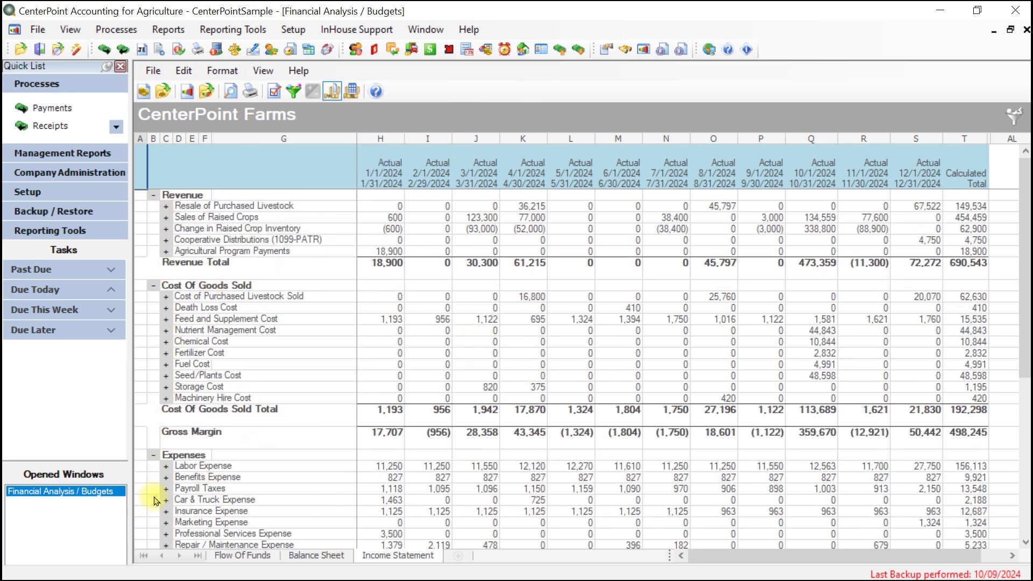
Step: Expand and collapse the Fertilizer Cost category, and set the detail level back to Account Level 3
{"action": "left_click", "coordinate": [166, 354]}
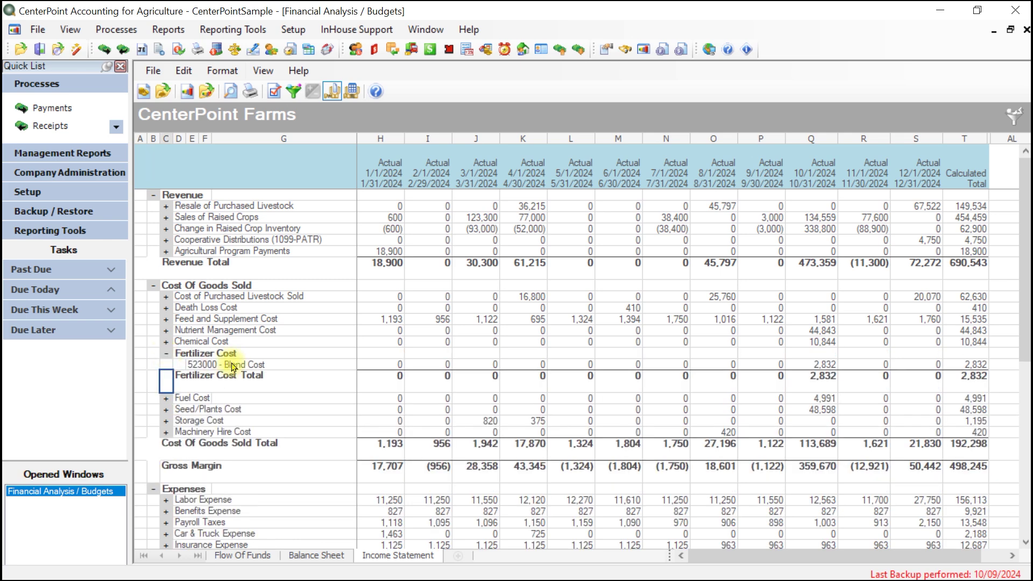
{"action": "left_click", "coordinate": [165, 356]}
{"action": "left_click", "coordinate": [262, 71]}
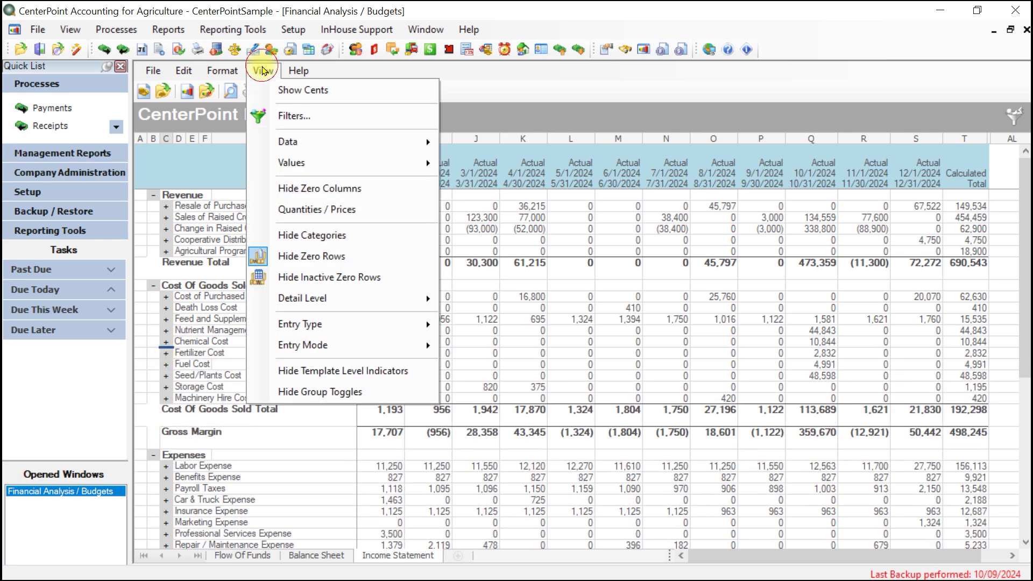
{"action": "mouse_move", "coordinate": [301, 298]}
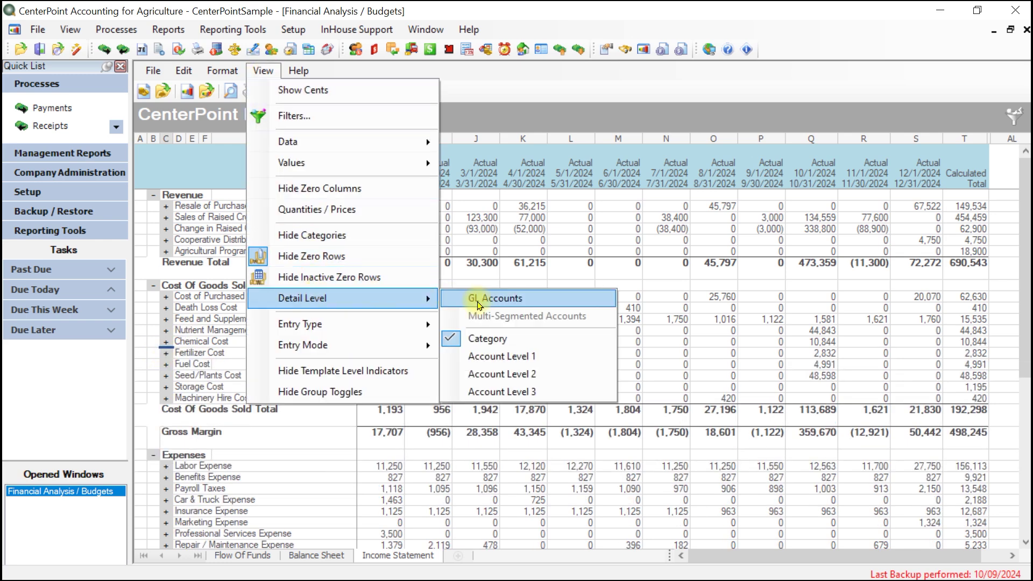
{"action": "left_click", "coordinate": [490, 391]}
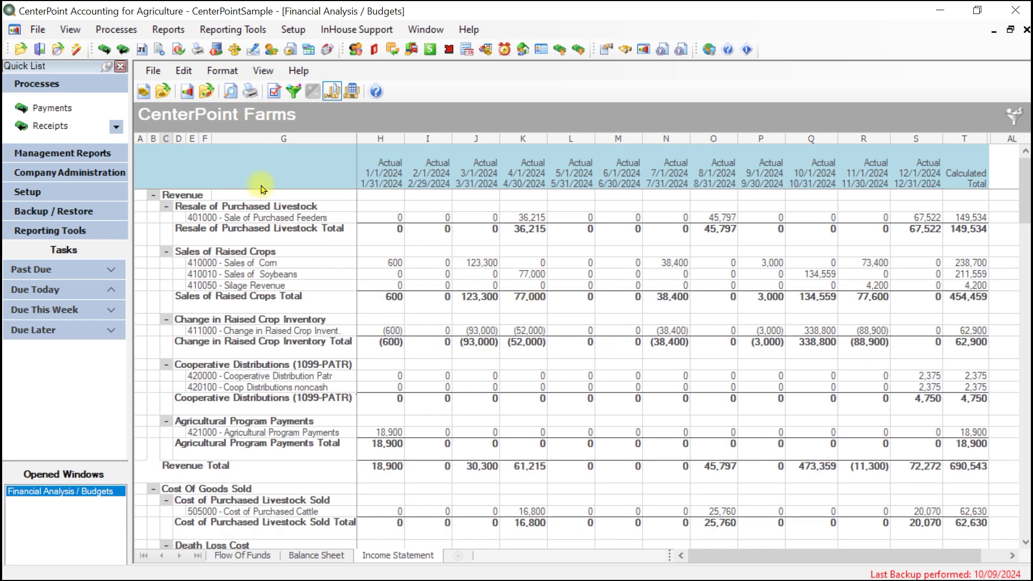
Step: Apply the predefined Quarterly layout to the analysis using Actual data and Book Value
{"action": "left_click", "coordinate": [221, 75]}
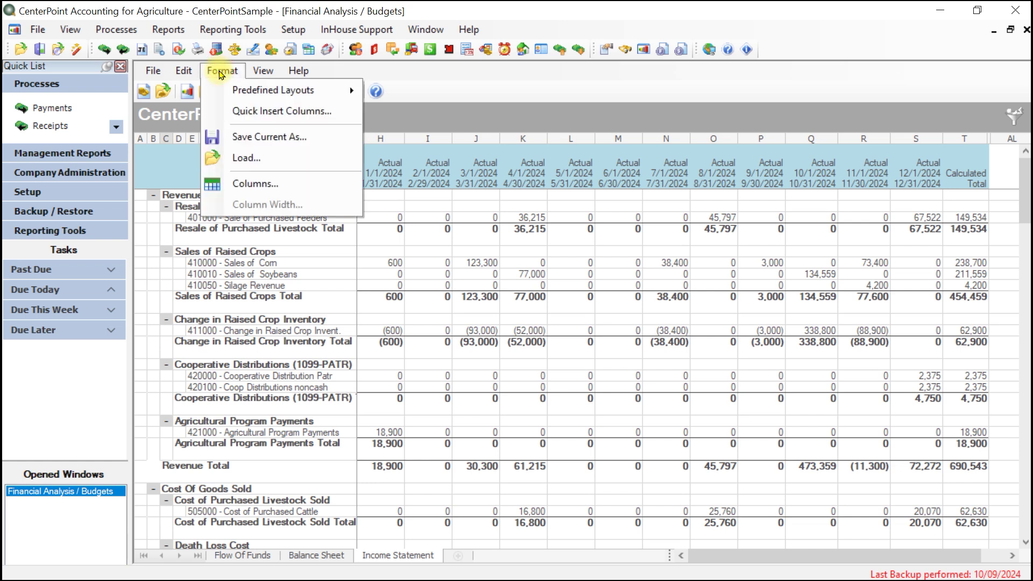
{"action": "mouse_move", "coordinate": [243, 90]}
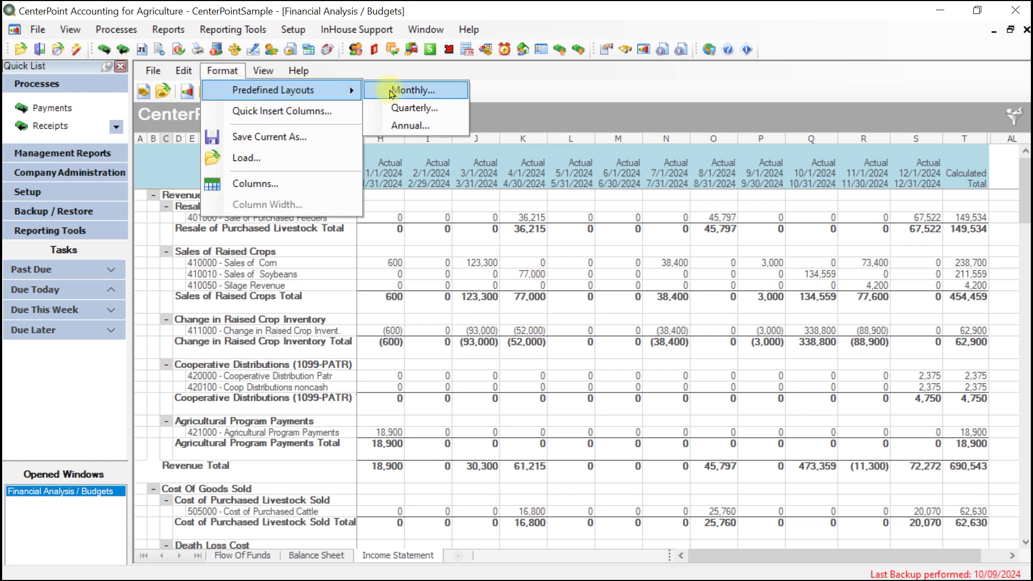
{"action": "left_click", "coordinate": [412, 110]}
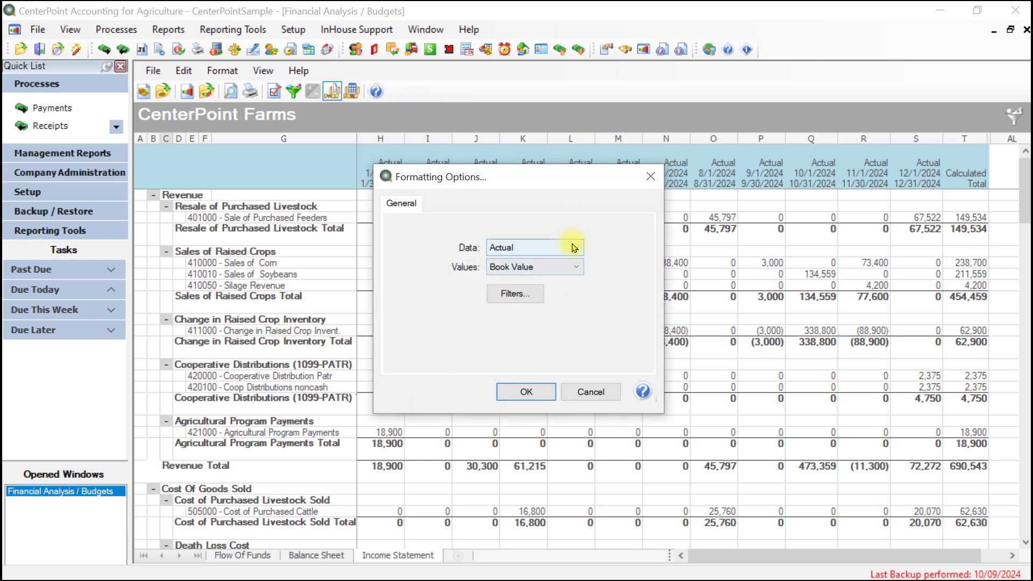
{"action": "left_click", "coordinate": [574, 249]}
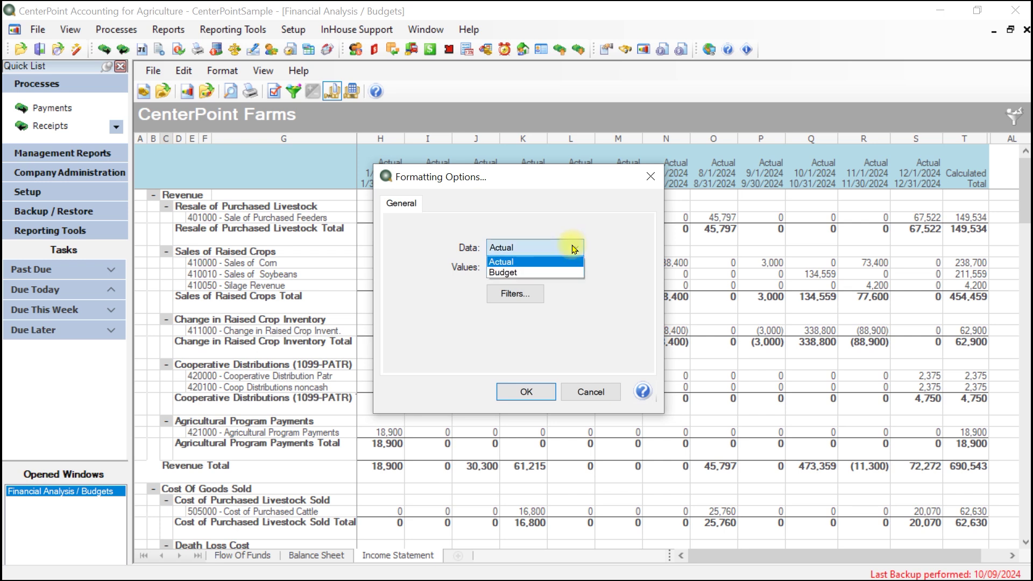
{"action": "left_click", "coordinate": [575, 249]}
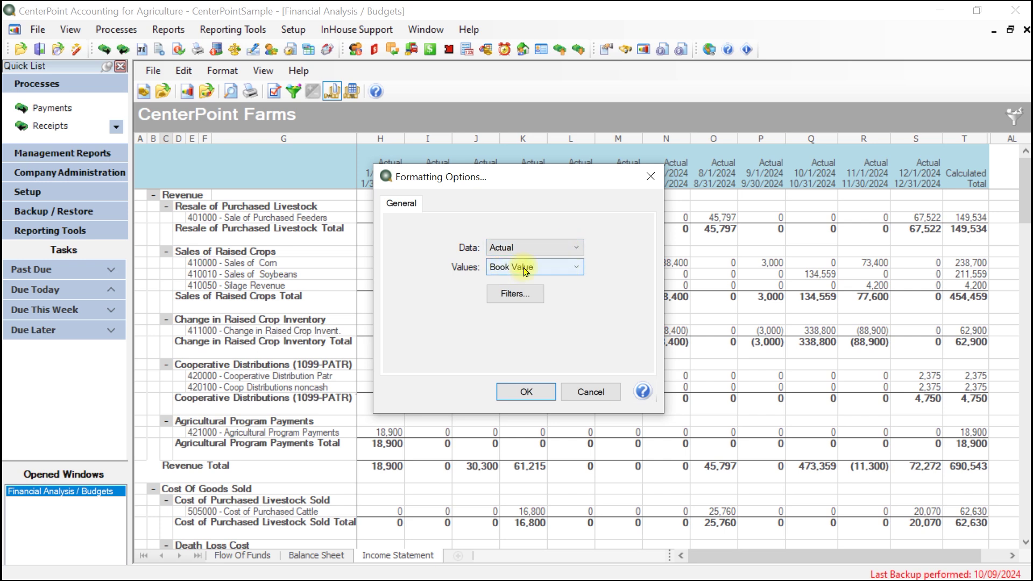
{"action": "left_click", "coordinate": [573, 270]}
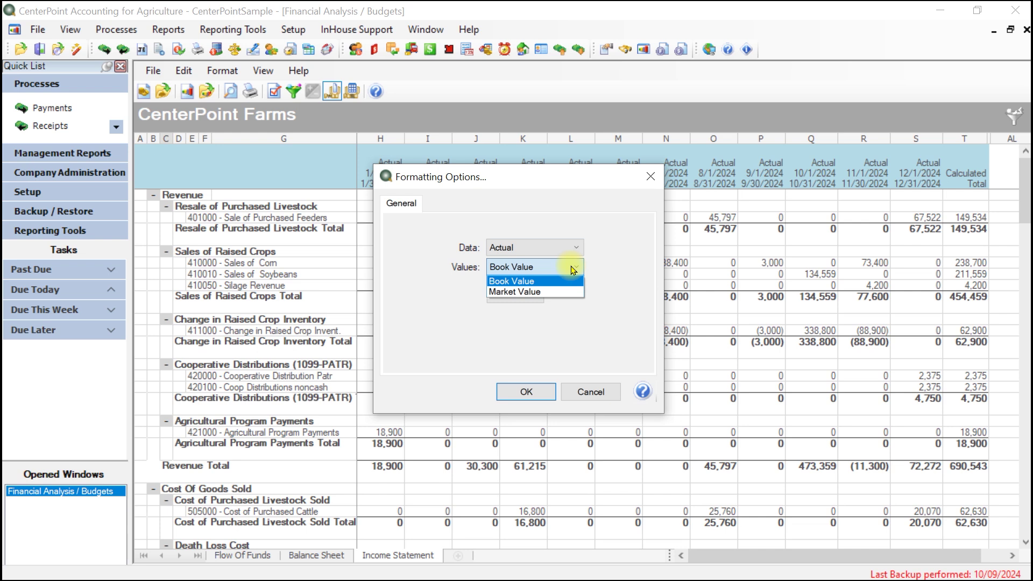
{"action": "left_click", "coordinate": [574, 270]}
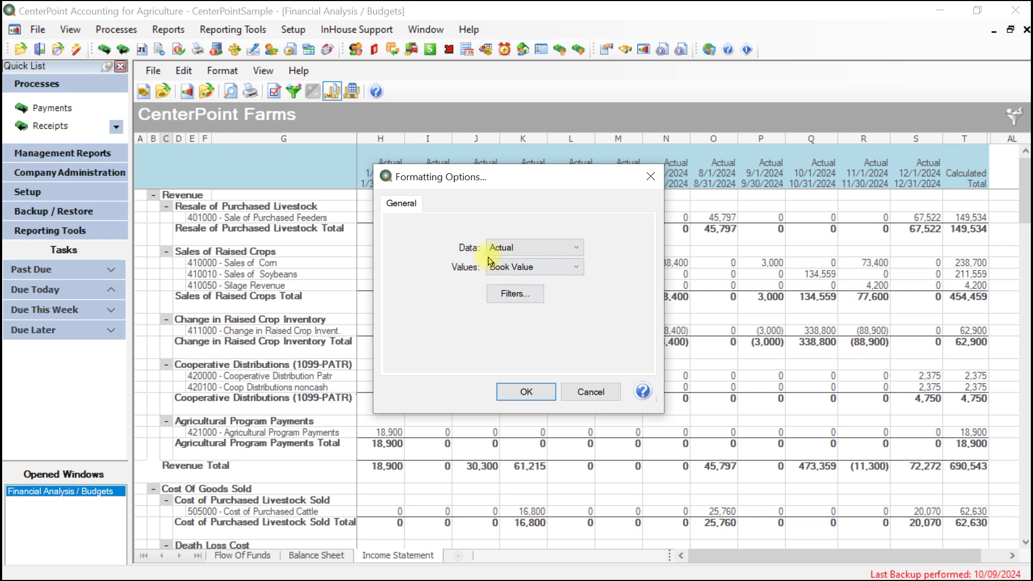
{"action": "left_click", "coordinate": [515, 394]}
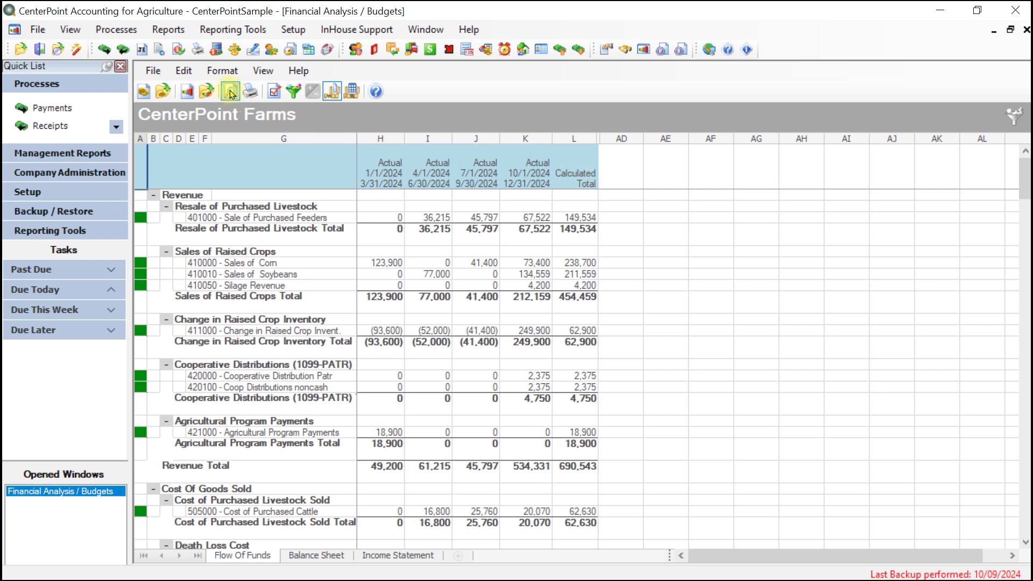
Step: Review the column setup, checking the first quarter column's period, data source and balance sheet options and the calculated column's calculation
{"action": "left_click", "coordinate": [222, 71]}
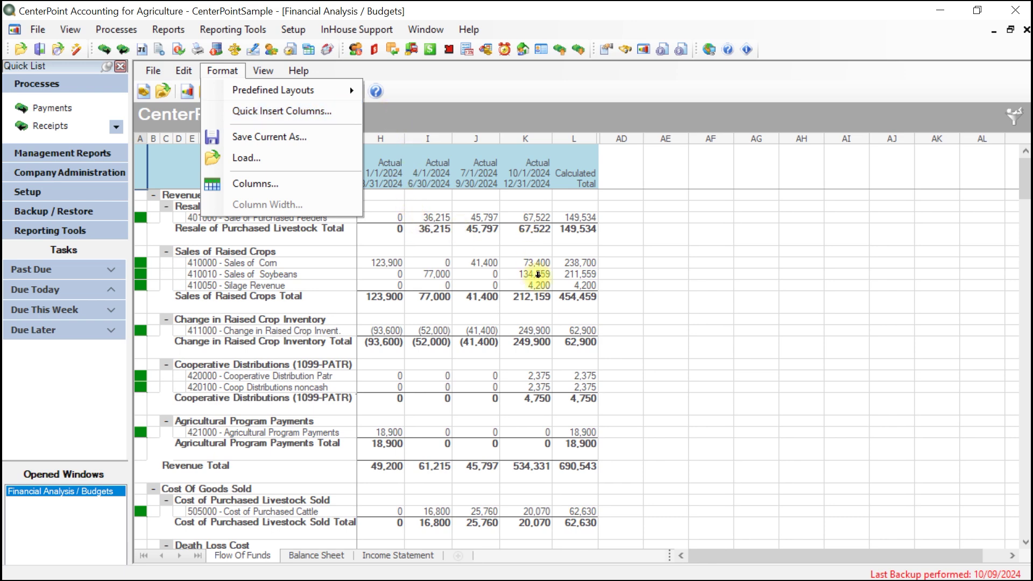
{"action": "left_click", "coordinate": [305, 190]}
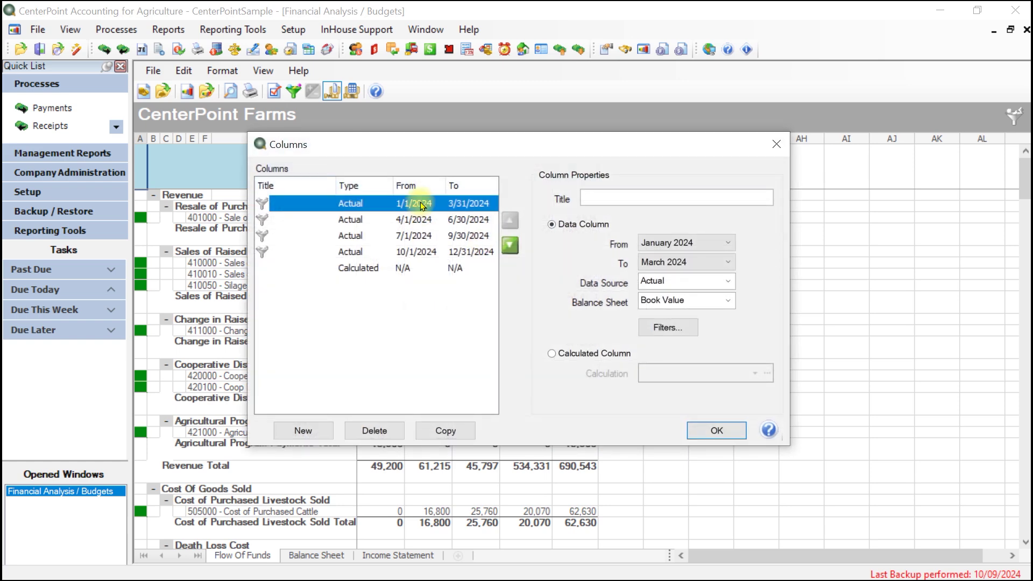
{"action": "left_click", "coordinate": [667, 262]}
{"action": "left_click", "coordinate": [356, 206]}
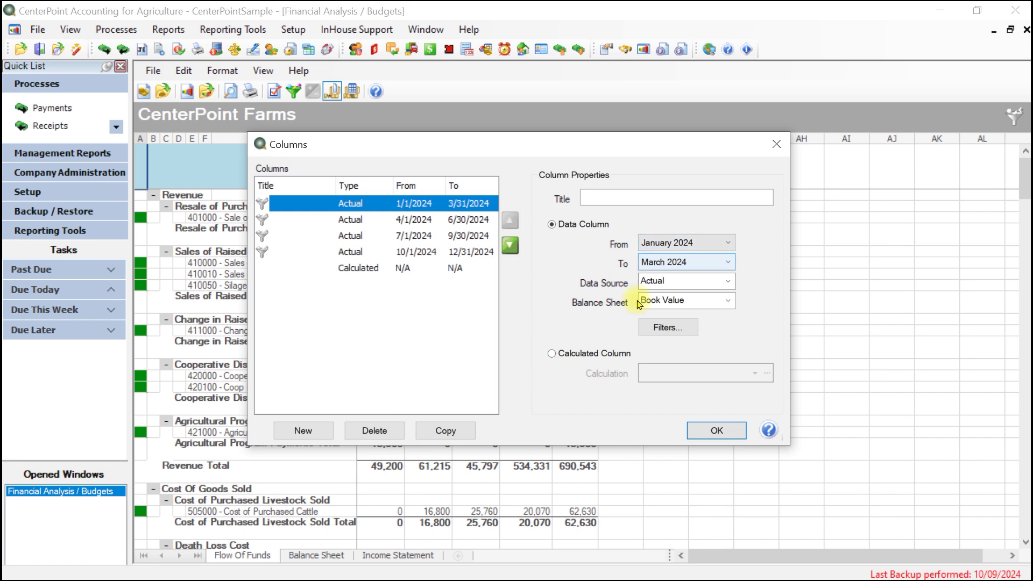
{"action": "left_click", "coordinate": [726, 282]}
{"action": "left_click", "coordinate": [724, 281]}
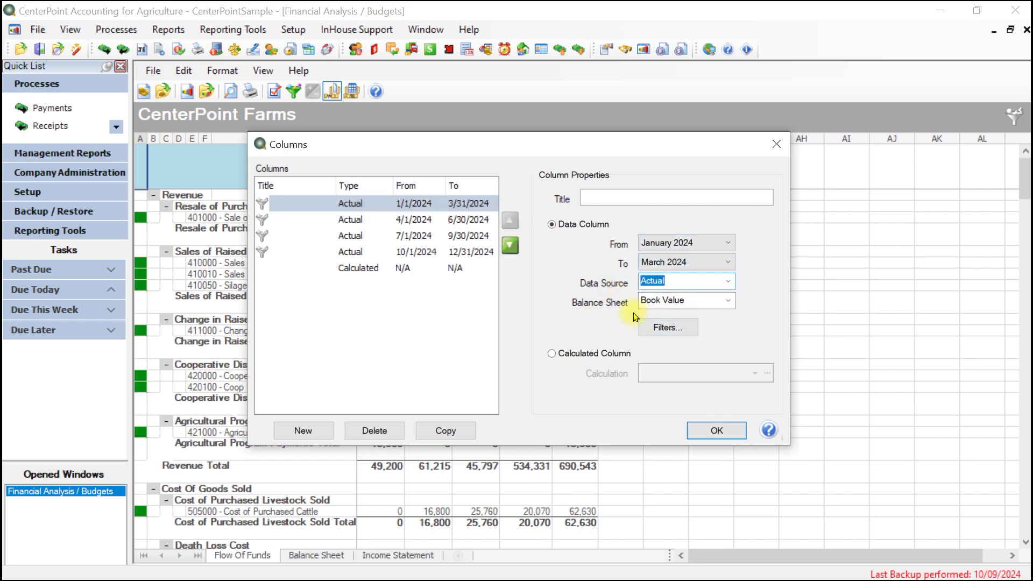
{"action": "left_click", "coordinate": [726, 301]}
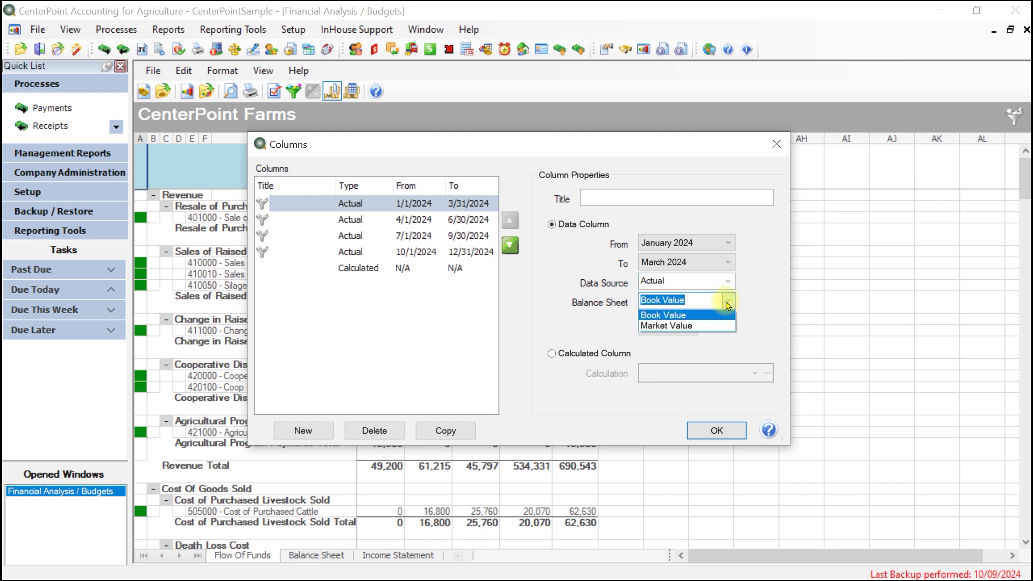
{"action": "left_click", "coordinate": [727, 302]}
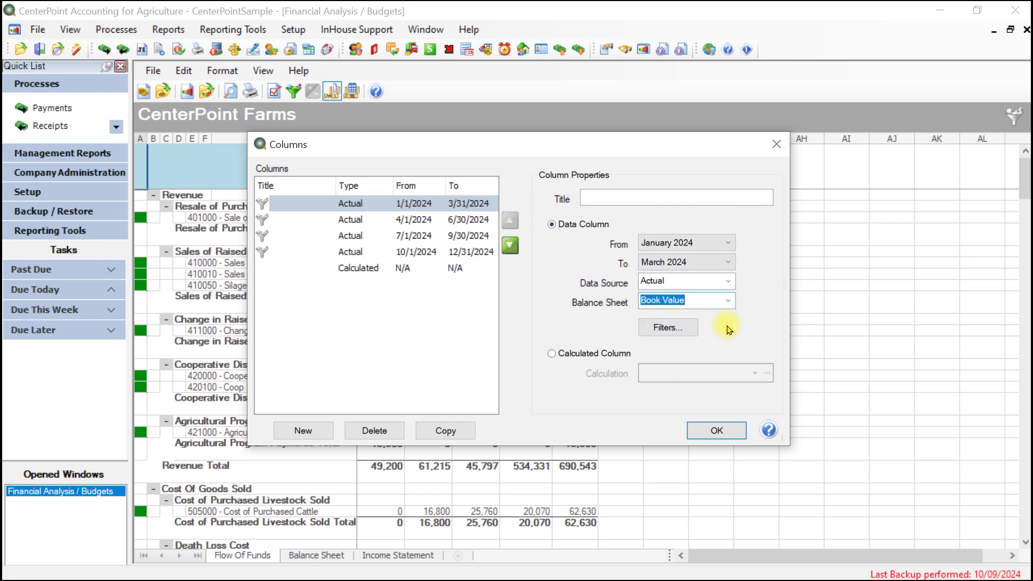
{"action": "left_click", "coordinate": [373, 275]}
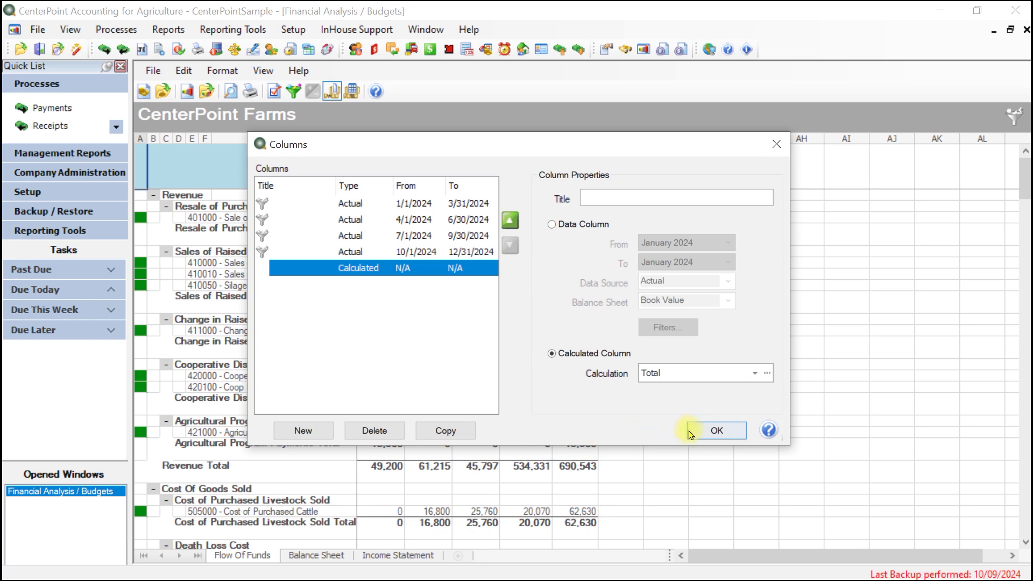
{"action": "left_click", "coordinate": [698, 436]}
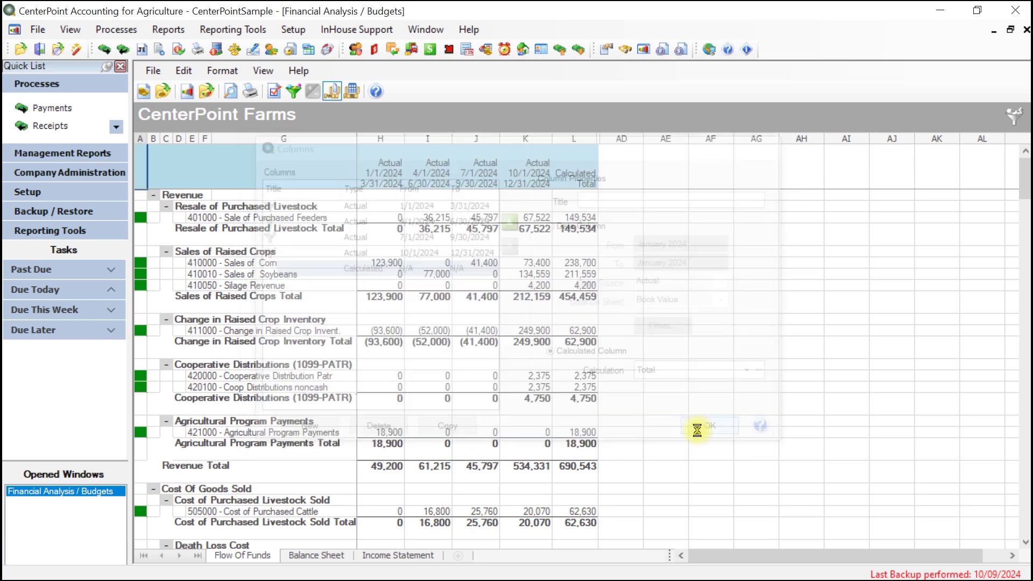
Step: Load the saved format whose name begins with "Quarterly Ac" into the analysis
{"action": "left_click", "coordinate": [222, 70]}
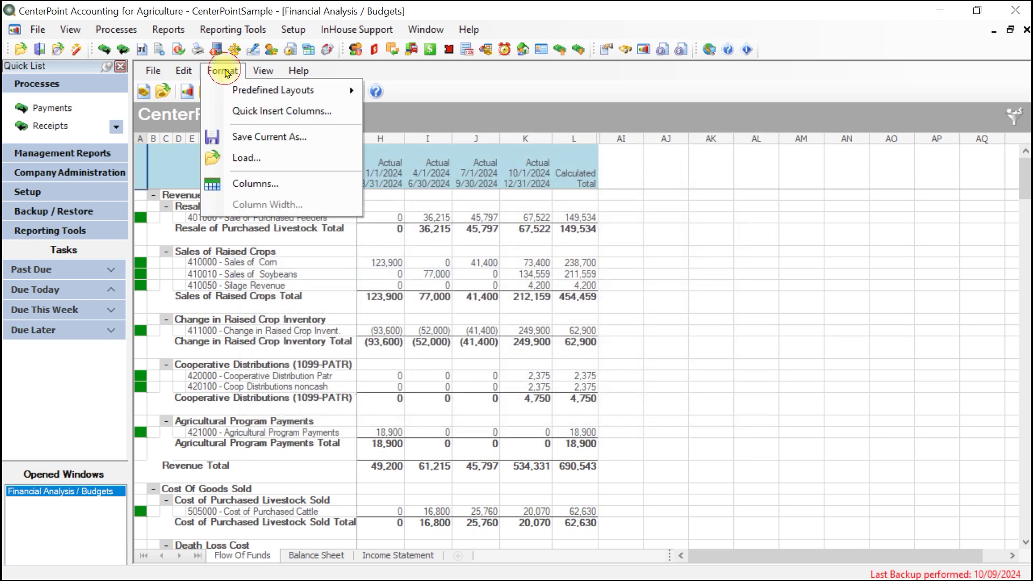
{"action": "left_click", "coordinate": [280, 160]}
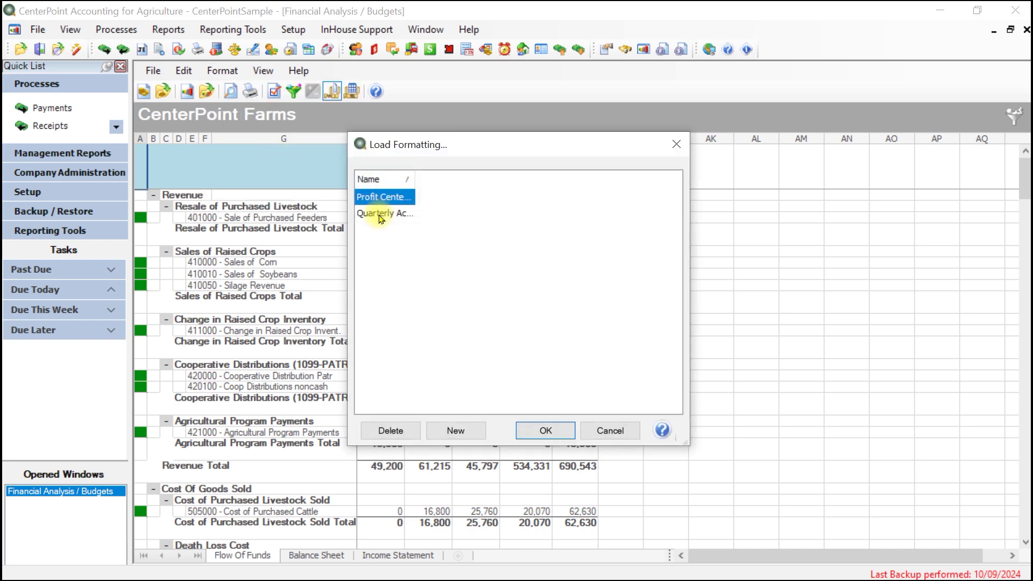
{"action": "left_click", "coordinate": [379, 214]}
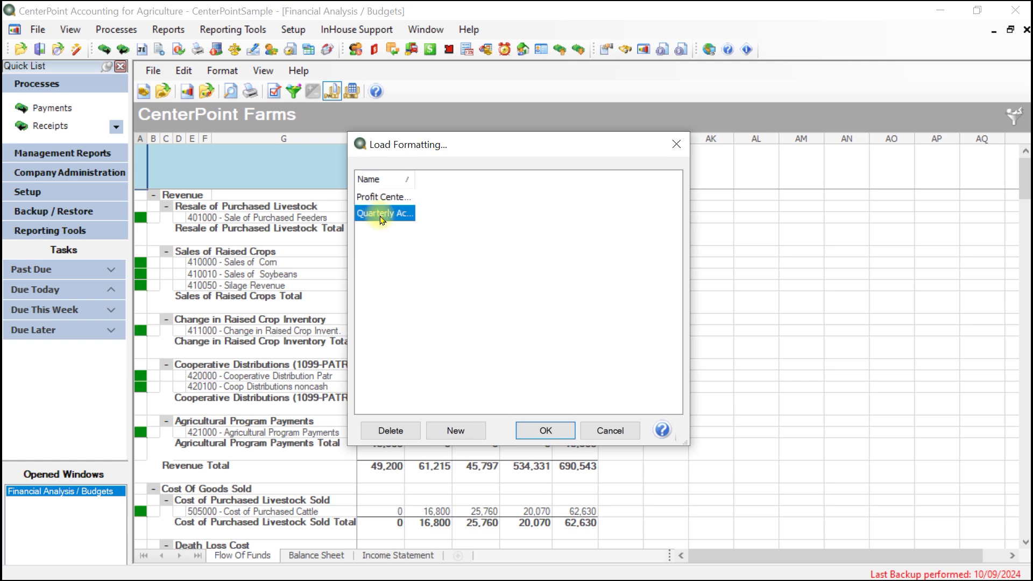
{"action": "left_click", "coordinate": [544, 430]}
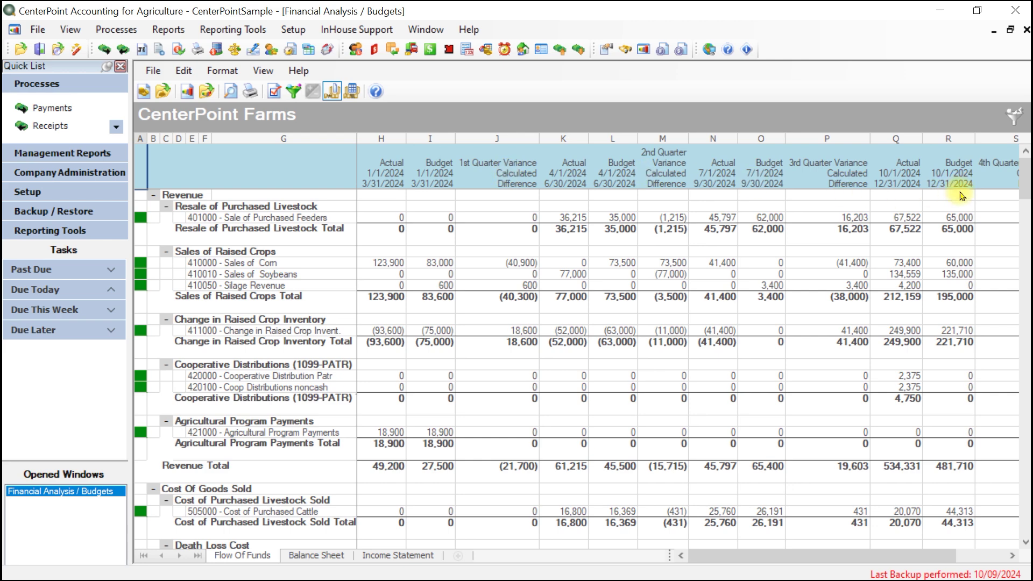
Step: Load the saved format whose name begins with "Profit Cente" into the analysis
{"action": "left_click", "coordinate": [221, 71]}
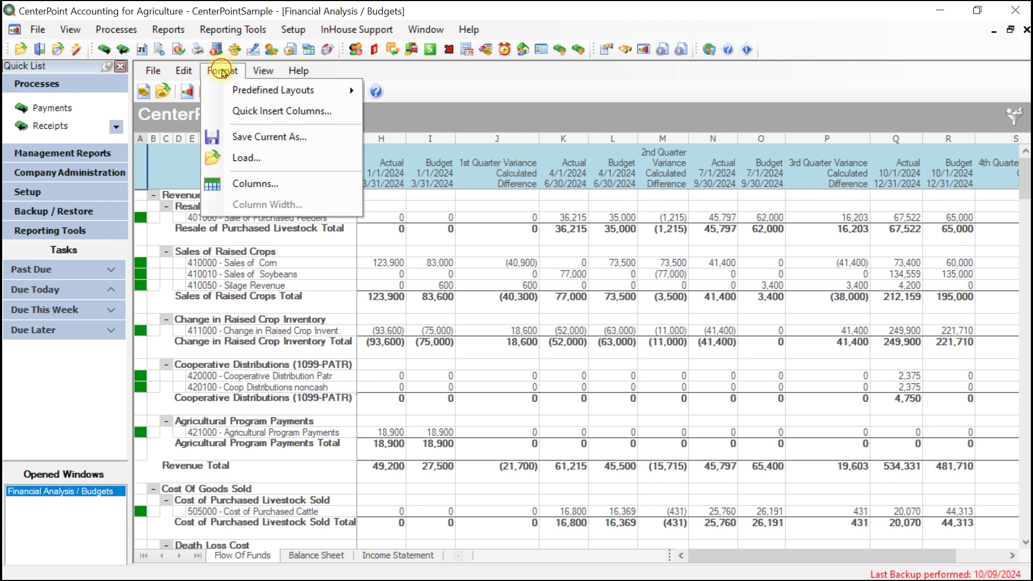
{"action": "left_click", "coordinate": [247, 157]}
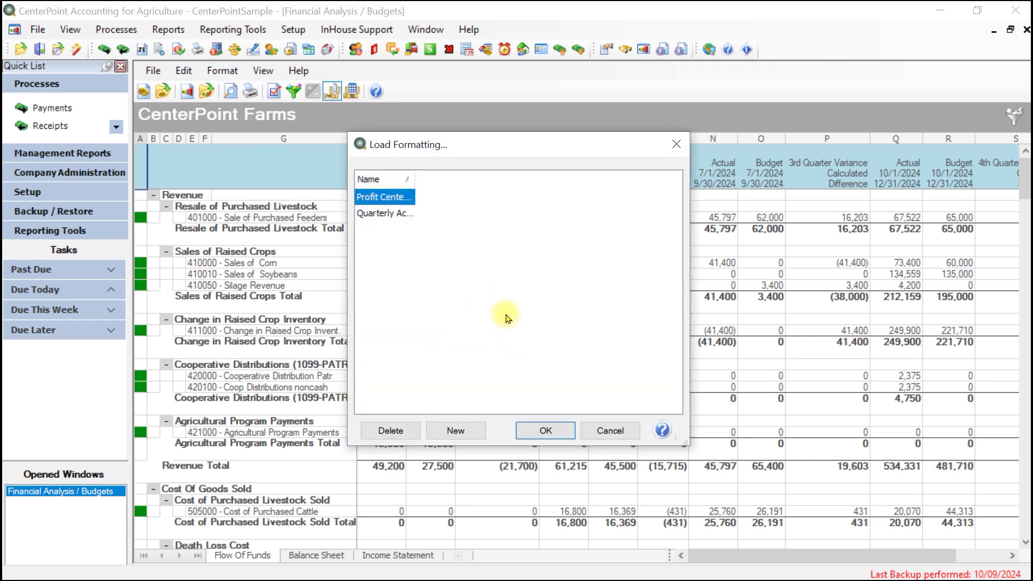
{"action": "left_click", "coordinate": [543, 431]}
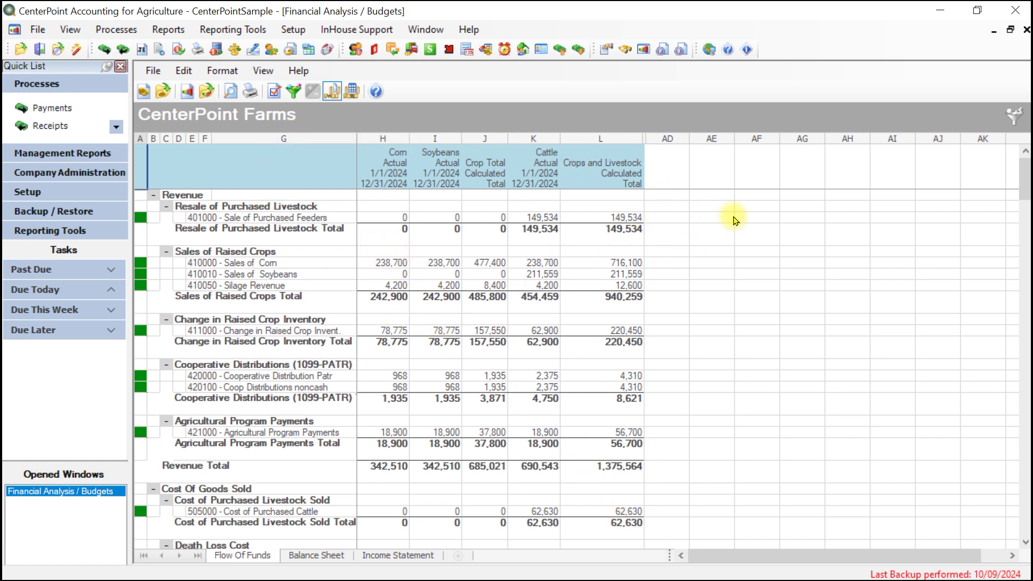
Step: Examine the transactions behind the 410000 - Sales of Corn amount in the Corn column, and close the transaction search
{"action": "left_click", "coordinate": [391, 266]}
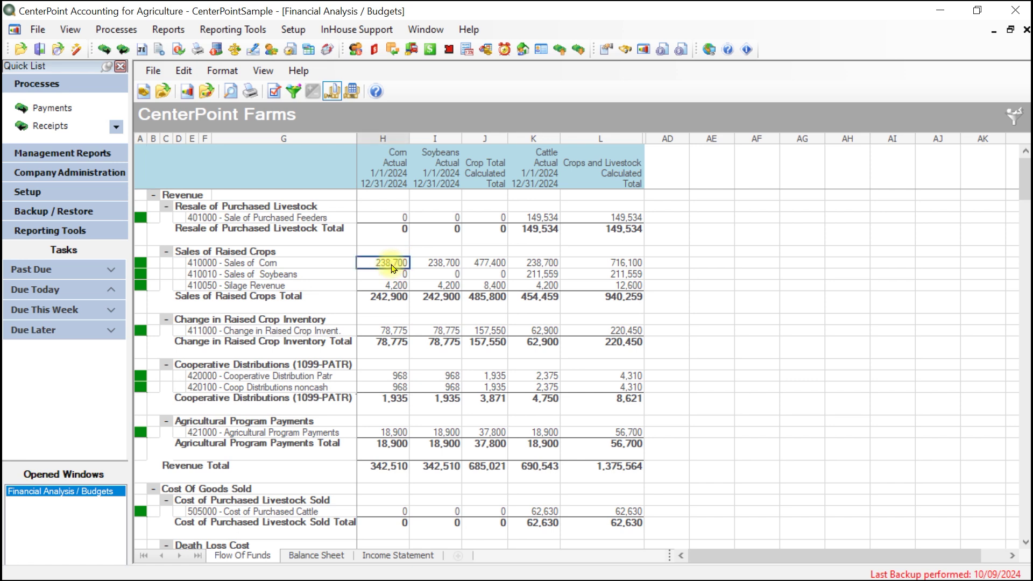
{"action": "left_click", "coordinate": [183, 72]}
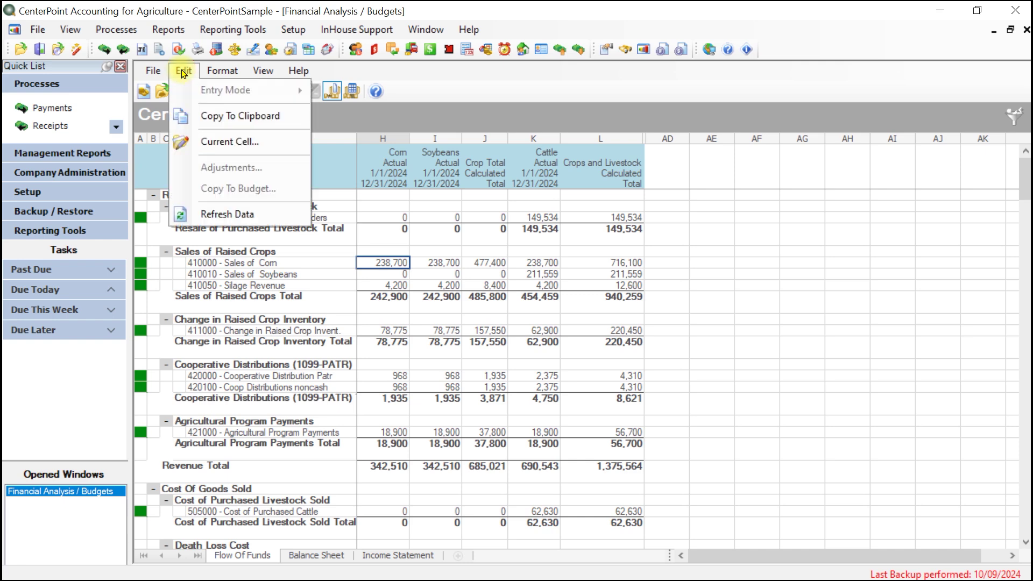
{"action": "left_click", "coordinate": [220, 139]}
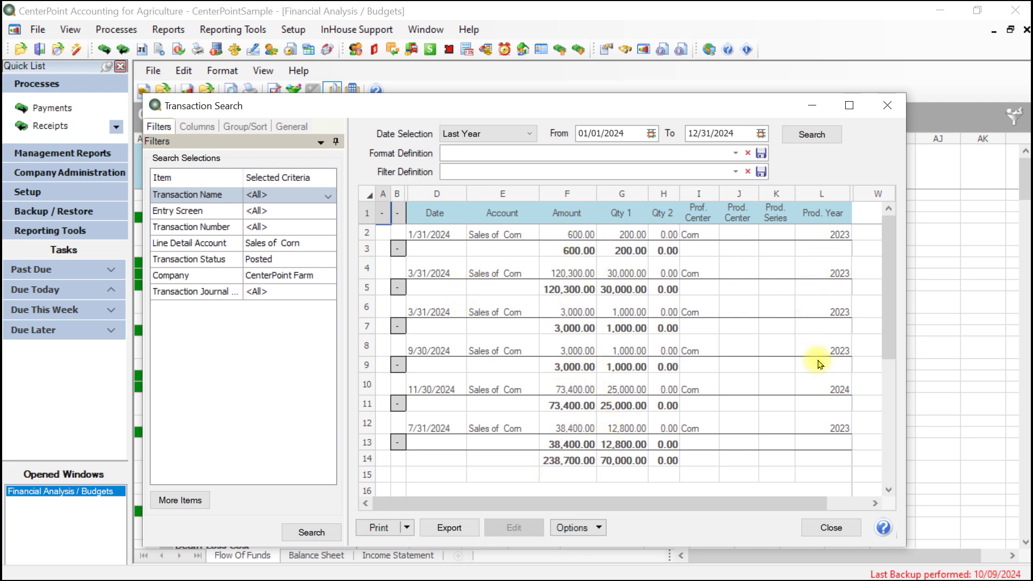
{"action": "left_click", "coordinate": [830, 527]}
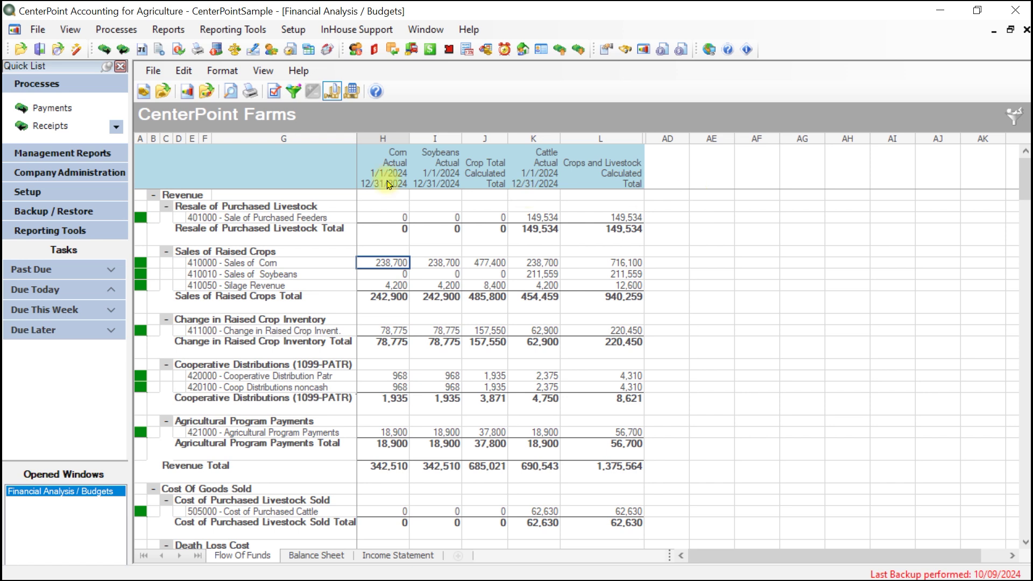
Step: Review the page setup, checking the page orientation, scaling and header/footer options, and leave it without changes
{"action": "left_click", "coordinate": [155, 72]}
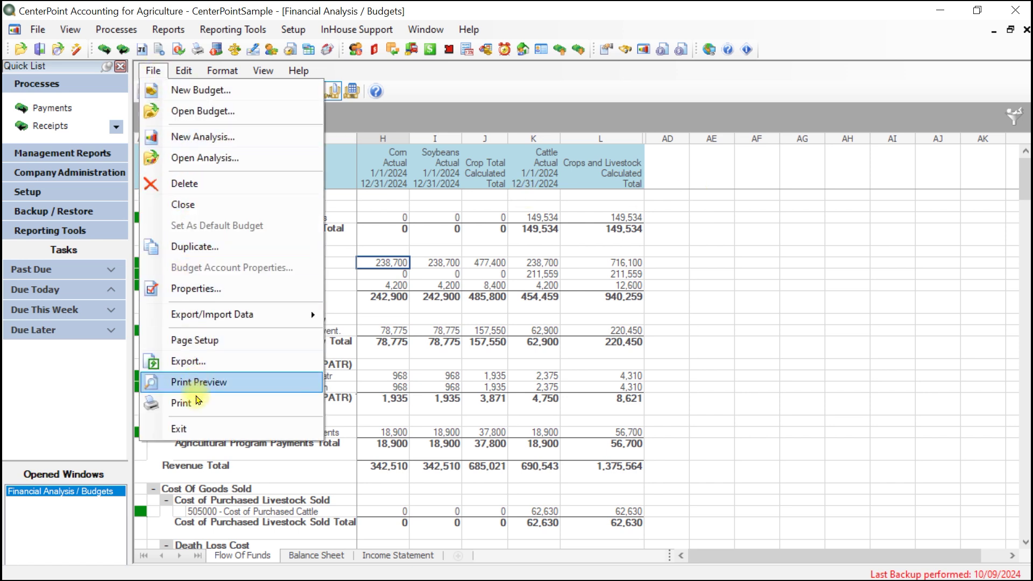
{"action": "left_click", "coordinate": [206, 343]}
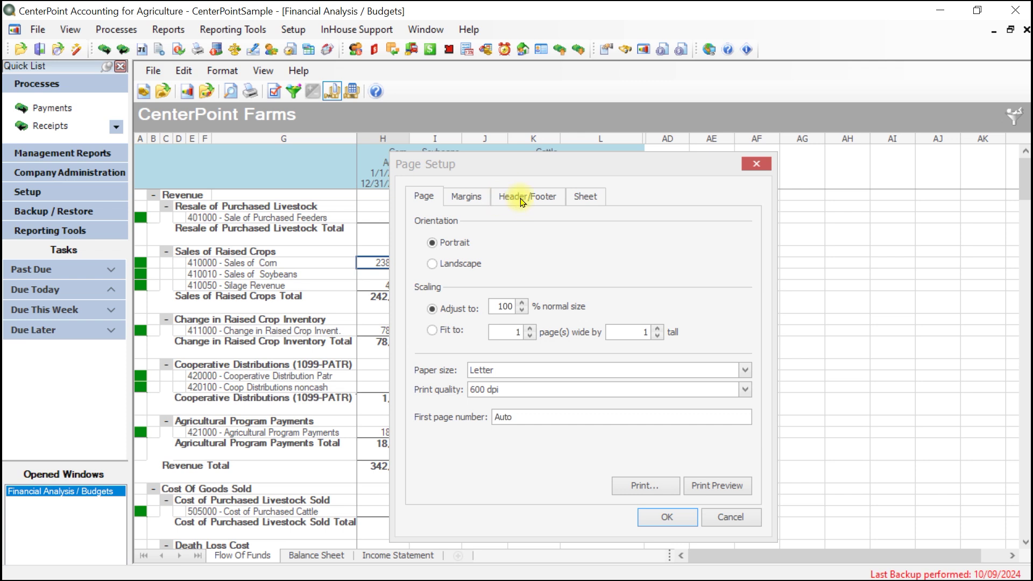
{"action": "left_click", "coordinate": [481, 202]}
{"action": "left_click", "coordinate": [521, 200]}
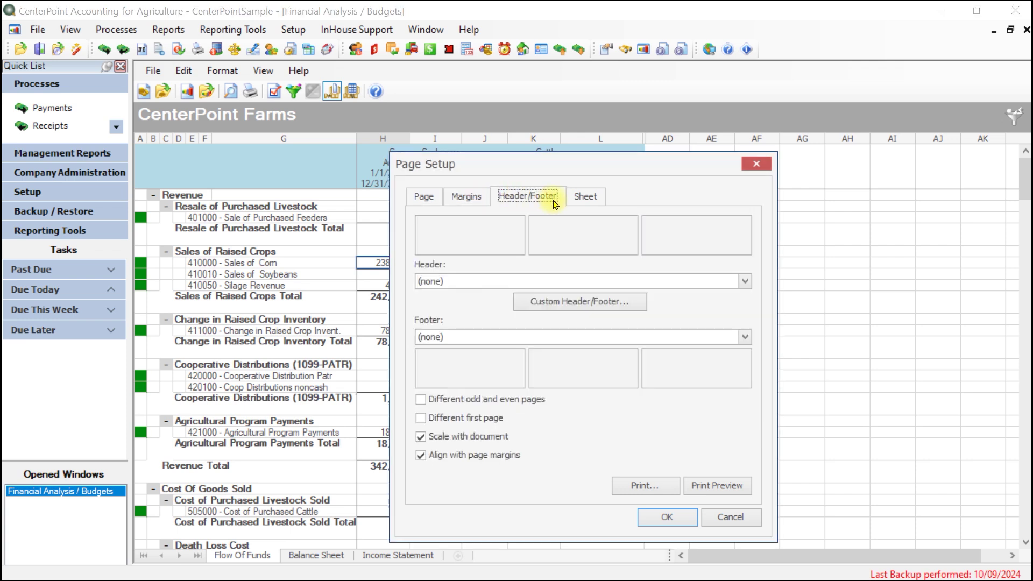
{"action": "left_click", "coordinate": [729, 517]}
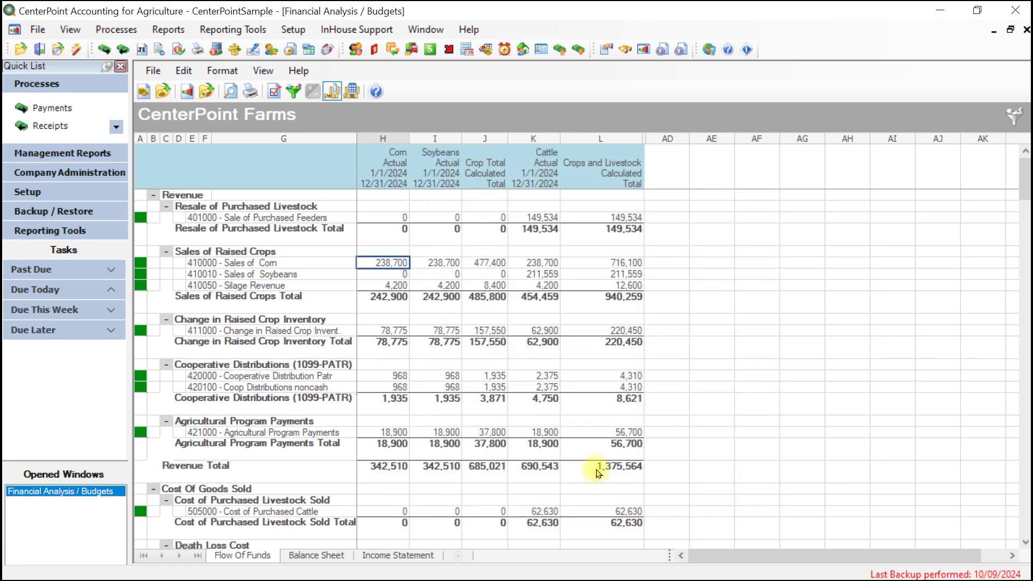
Step: Review the analysis properties, including its period, companies, budgets and account ordering, and leave them without changes
{"action": "left_click", "coordinate": [153, 70]}
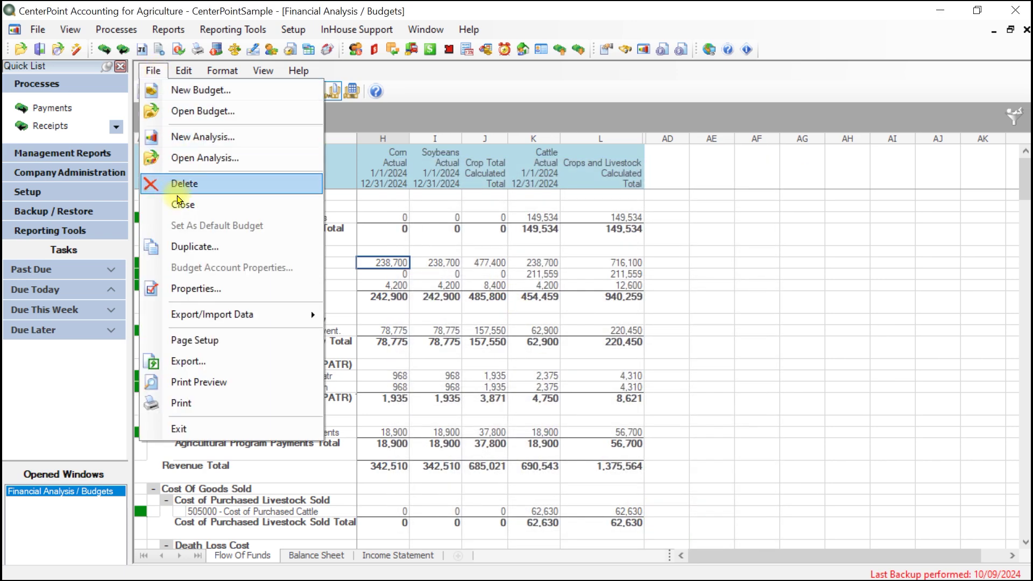
{"action": "left_click", "coordinate": [189, 289]}
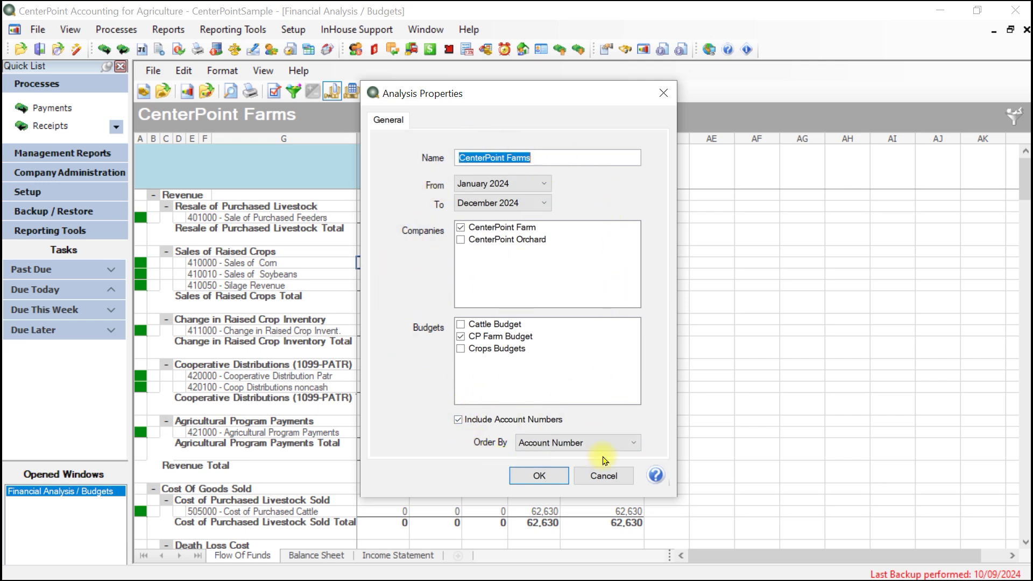
{"action": "left_click", "coordinate": [601, 477]}
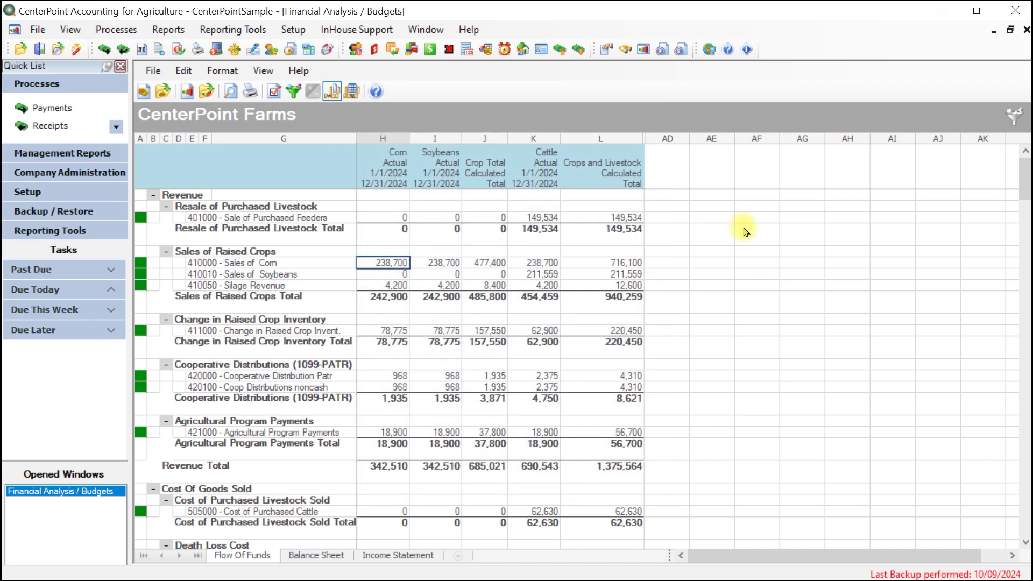